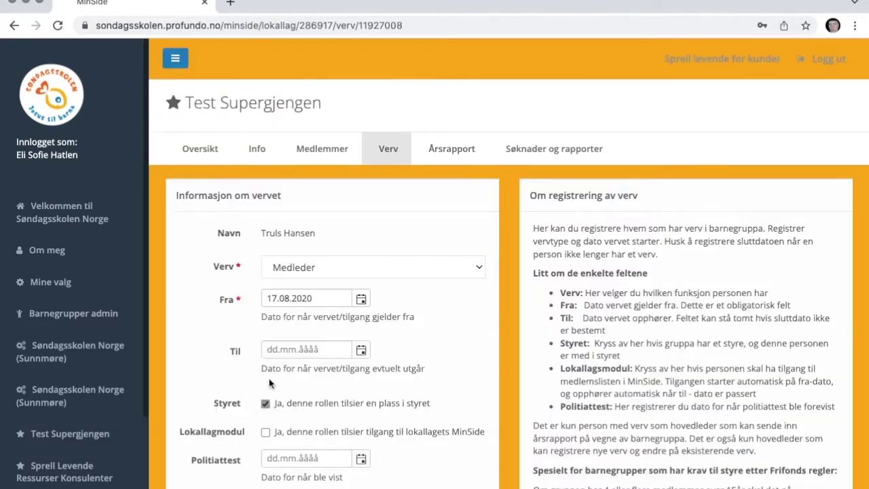
# Set the end date of the selected person's Medleder role to 21.12.2021 and save the role.
pyautogui.click(360, 349)
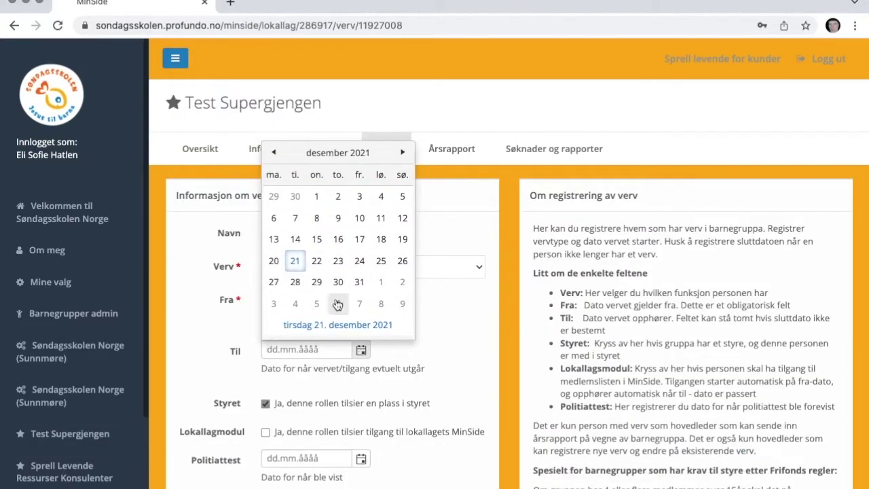
pyautogui.click(295, 261)
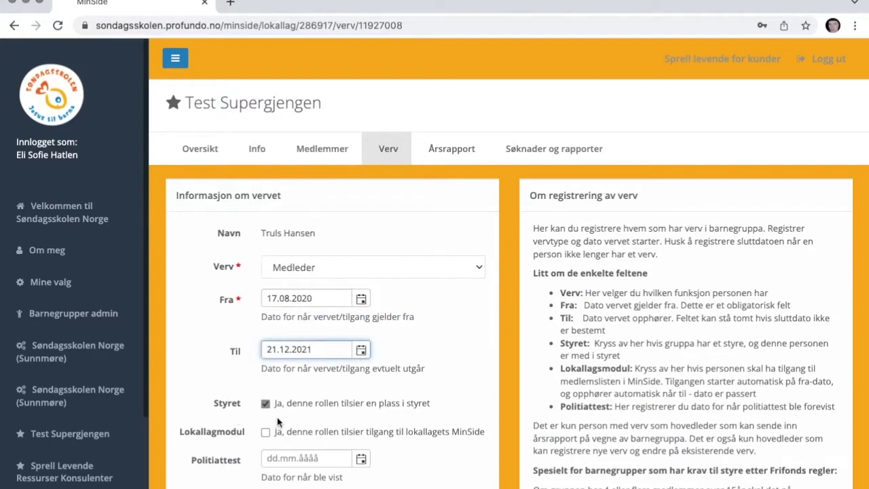
pyautogui.scroll(-5, 346, 451)
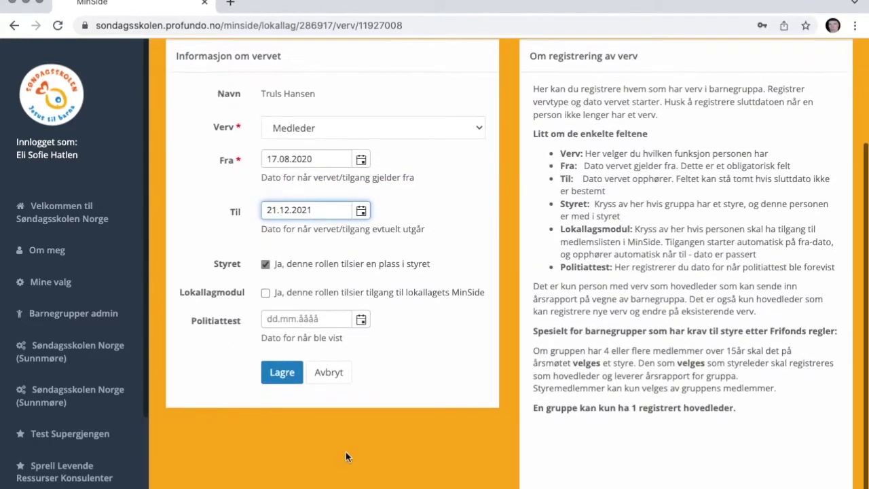
pyautogui.click(273, 376)
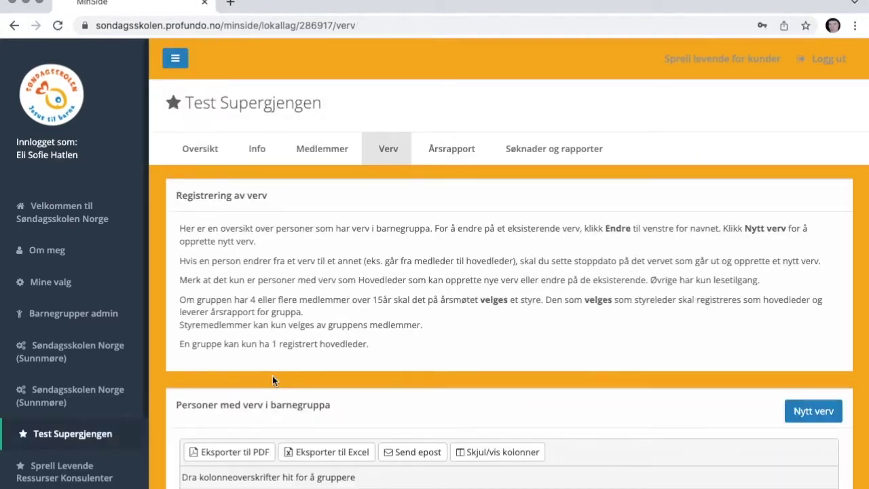
pyautogui.scroll(-15, 525, 373)
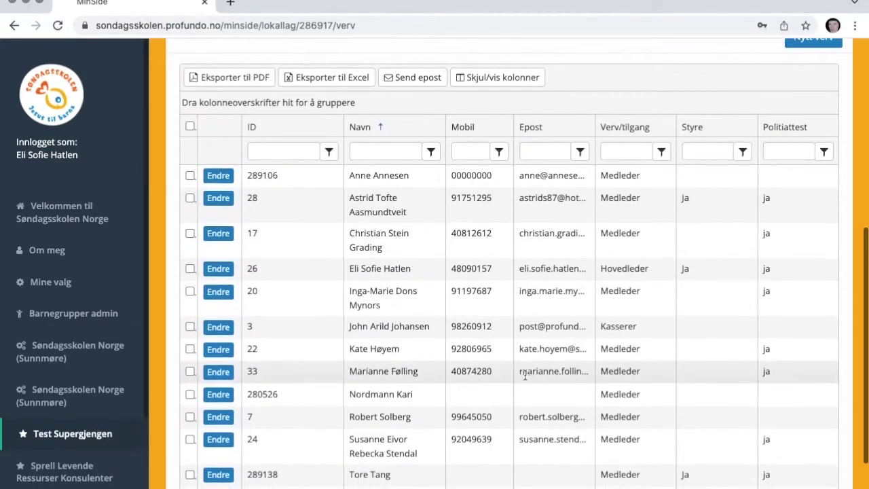
pyautogui.scroll(15, 525, 374)
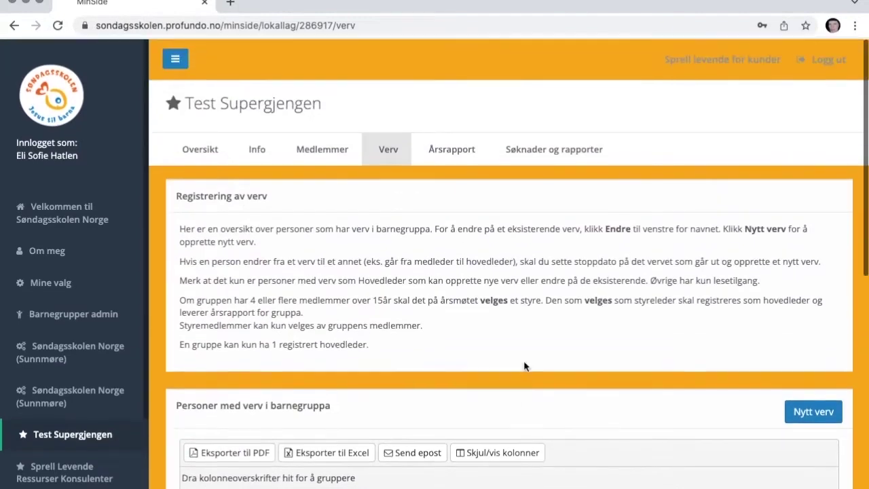
# Open the group's annual reports and create the 2020 report.
pyautogui.click(438, 155)
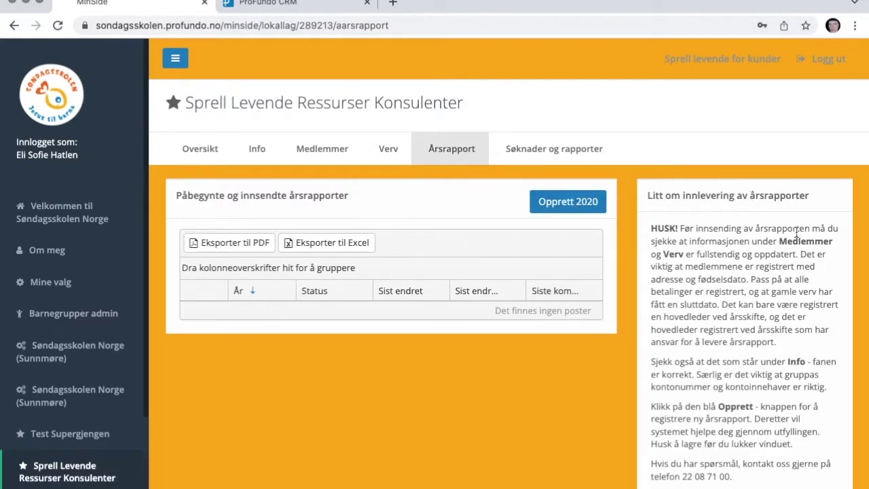
pyautogui.click(556, 203)
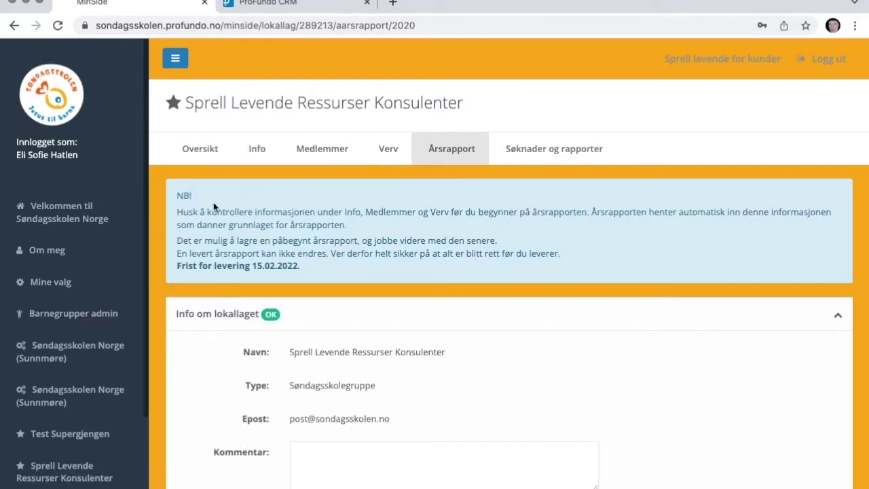
# Examine the report's Info om lokallaget, Medlemmer and Styret sections, including the membership and board requirements.
pyautogui.scroll(-3, 392, 271)
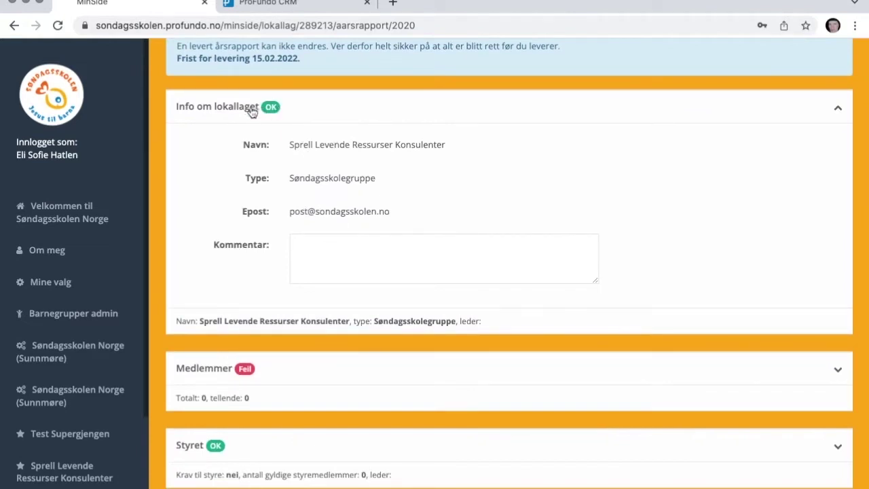
pyautogui.scroll(-1, 361, 222)
pyautogui.scroll(-3, 361, 223)
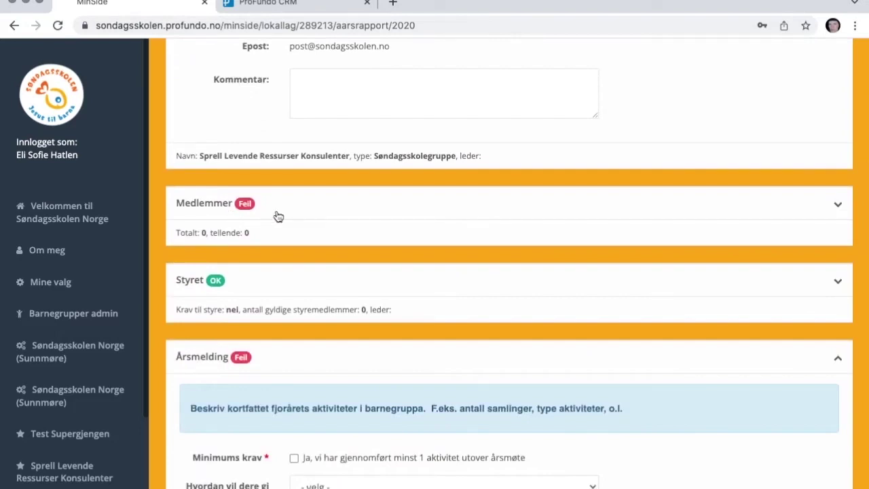
pyautogui.click(839, 207)
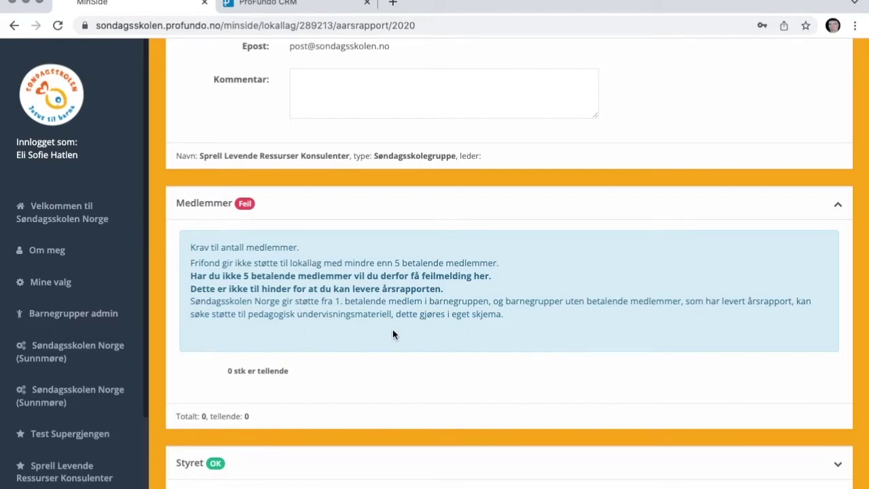
pyautogui.scroll(-2, 392, 330)
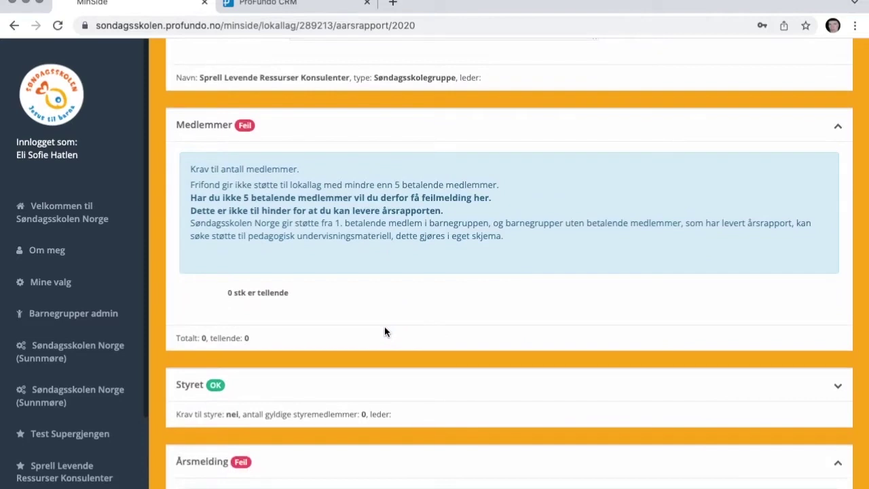
pyautogui.scroll(-4, 385, 329)
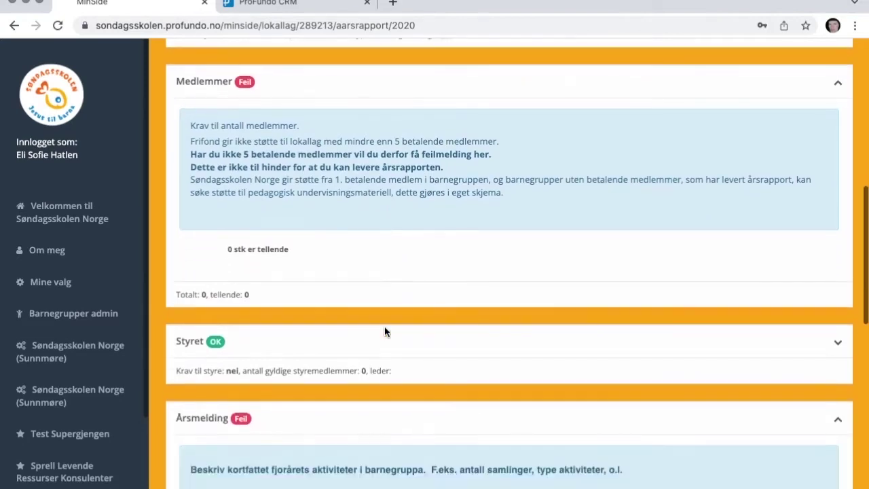
pyautogui.scroll(3, 384, 329)
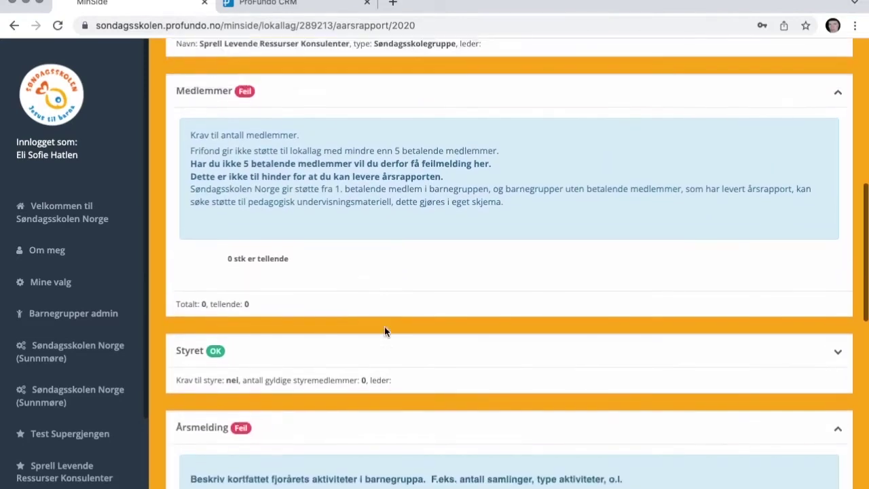
pyautogui.click(838, 92)
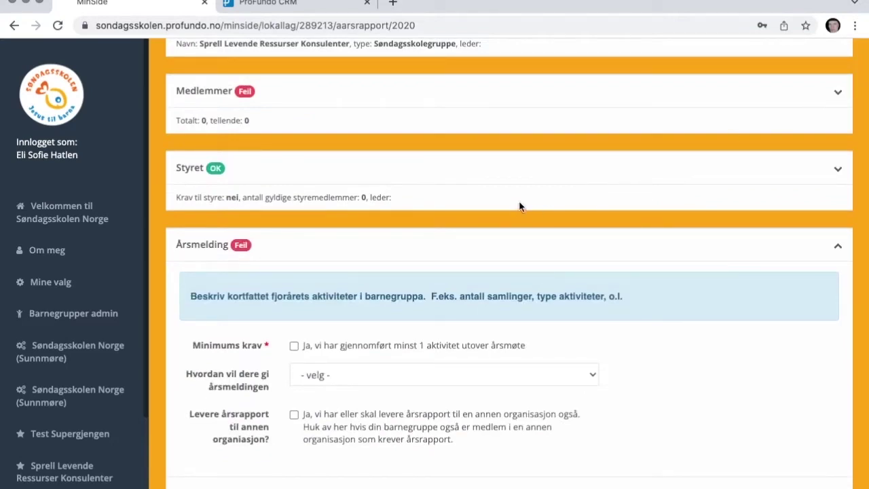
pyautogui.click(838, 171)
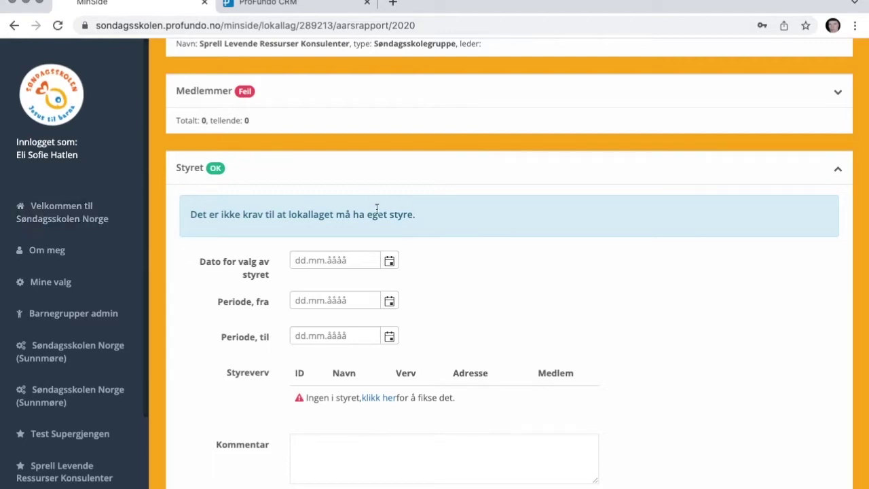
pyautogui.click(839, 173)
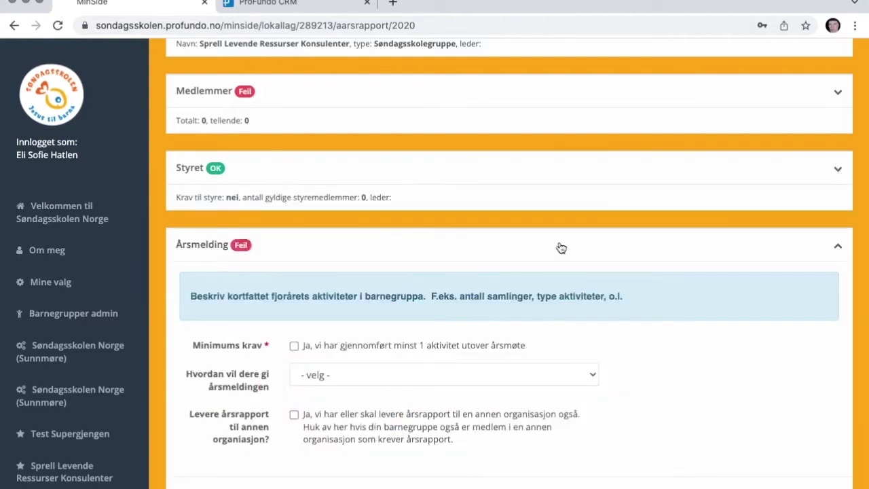
# Confirm under Minimums krav that at least one activity besides the annual meeting was held, and enter "Søndagsskolesamling" as the activity.
pyautogui.scroll(-4, 415, 345)
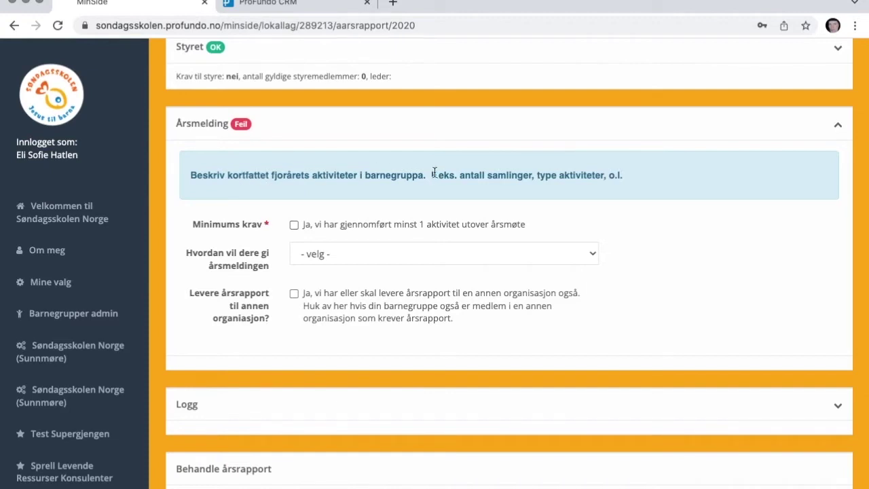
pyautogui.click(294, 225)
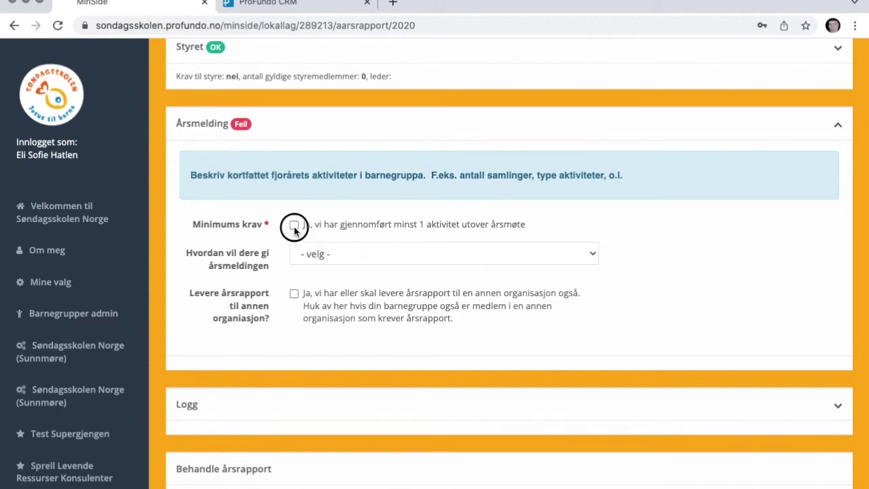
pyautogui.click(306, 252)
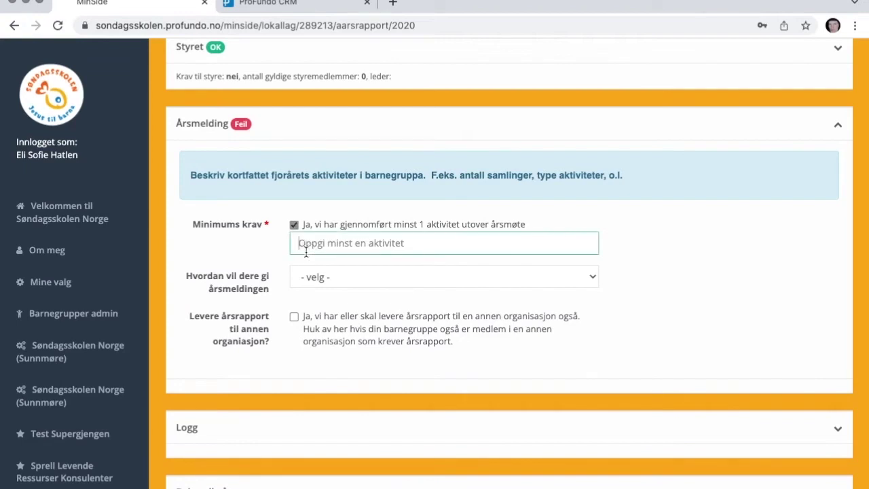
pyautogui.write('Sønd')
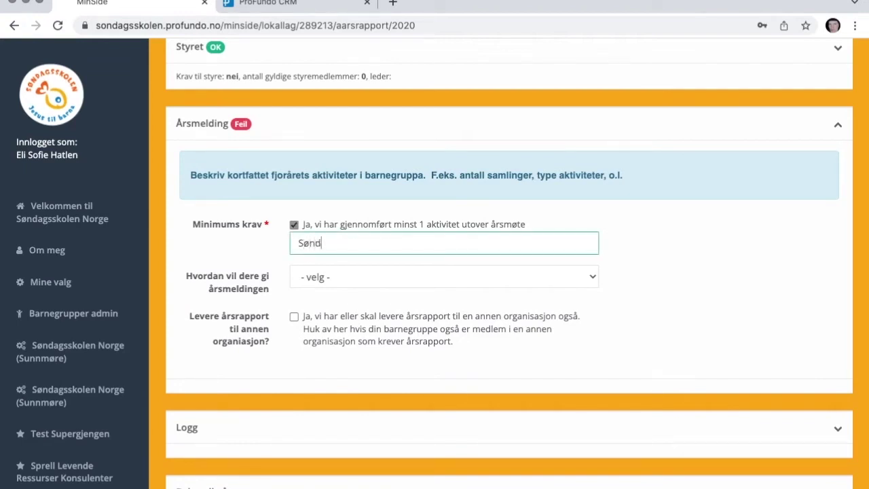
pyautogui.write('agsskolesamling')
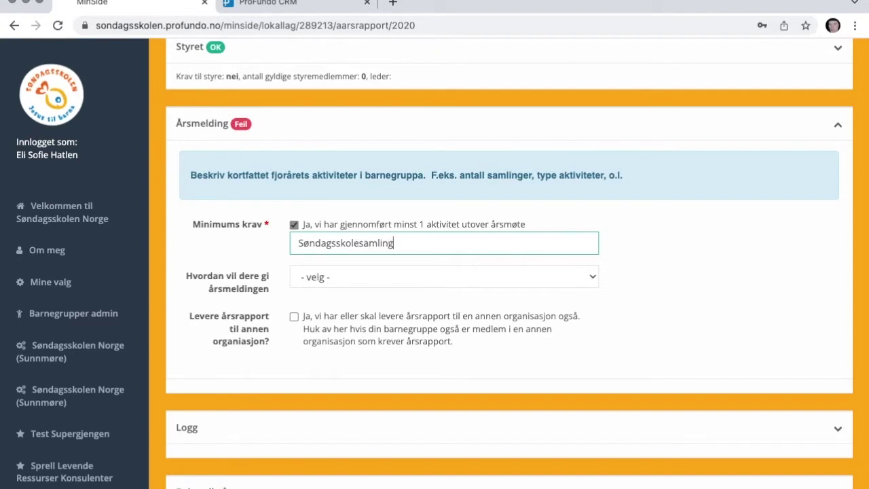
# Choose "Skrive/kopiere inn i et tekstfelt" as the way of giving the Årsmelding.
pyautogui.click(336, 278)
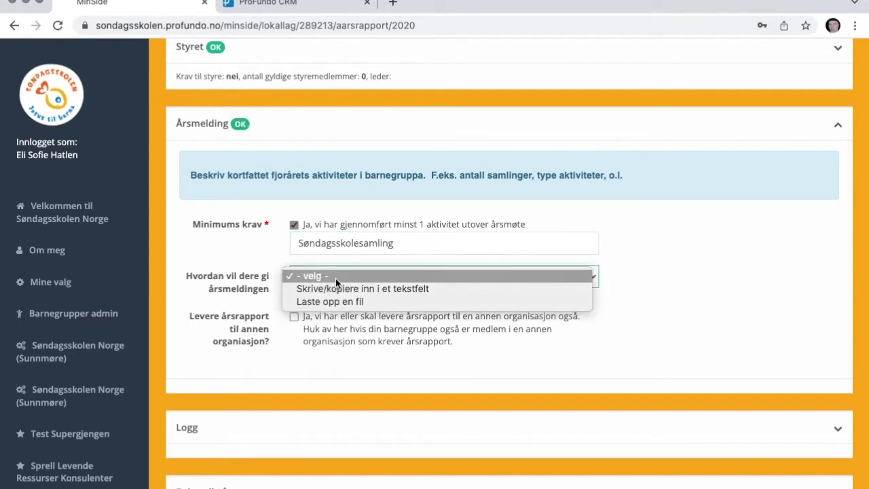
pyautogui.click(334, 291)
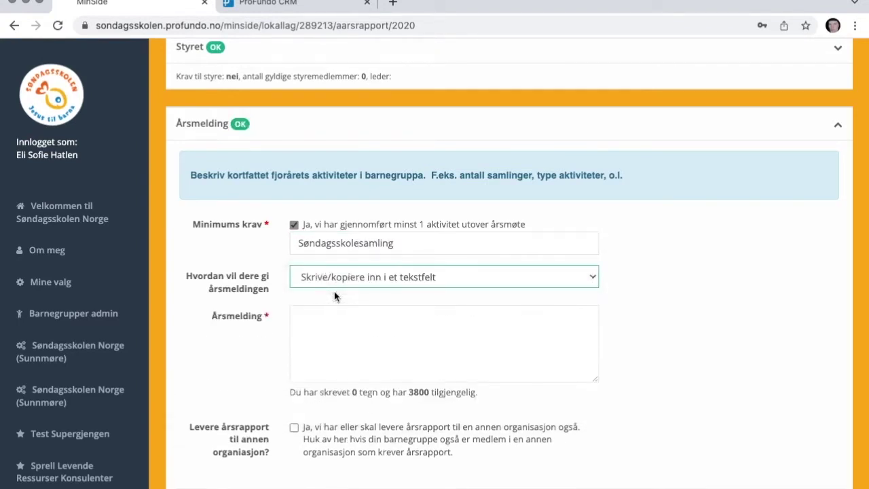
pyautogui.click(590, 275)
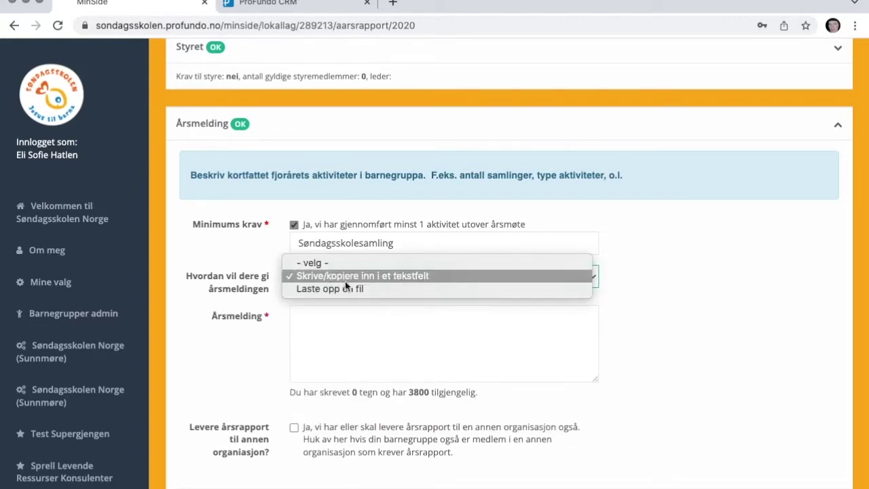
pyautogui.click(313, 277)
# Write an Årsmelding in Norwegian: 2 gatherings in 2021, hard to gather the children because of korona, activity packs made for Easter and Christmas handed out.
pyautogui.click(310, 317)
pyautogui.write('Vi har hatt 2 s')
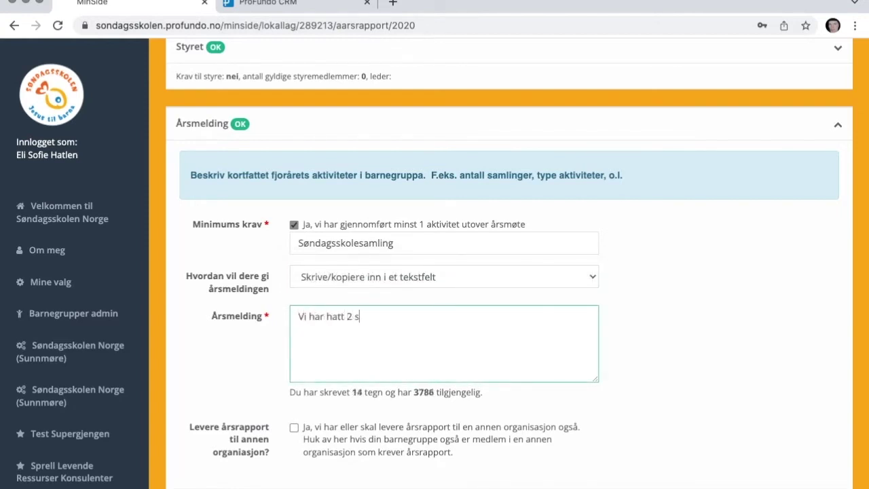
pyautogui.write('amlinger i 2021. ')
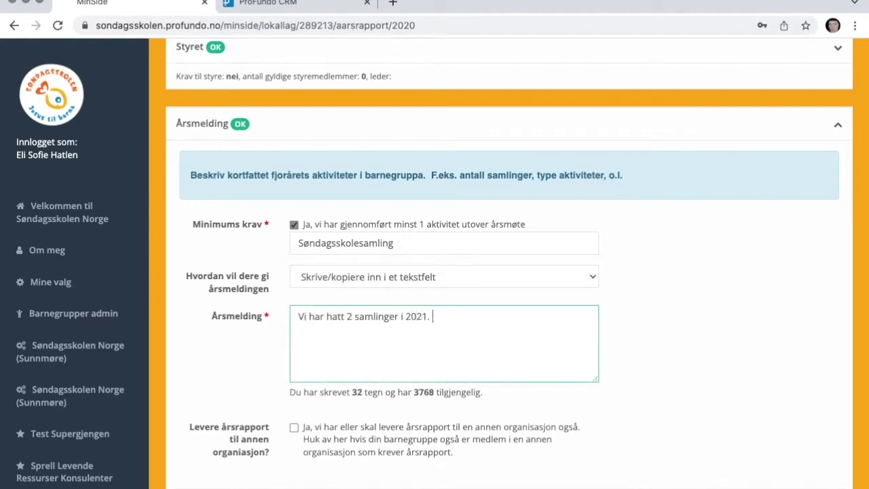
pyautogui.write('MVanskelig å samle barna pga korona. Vi har lagd aktivitetspakker til påske og jul som vi delte ut til barna.')
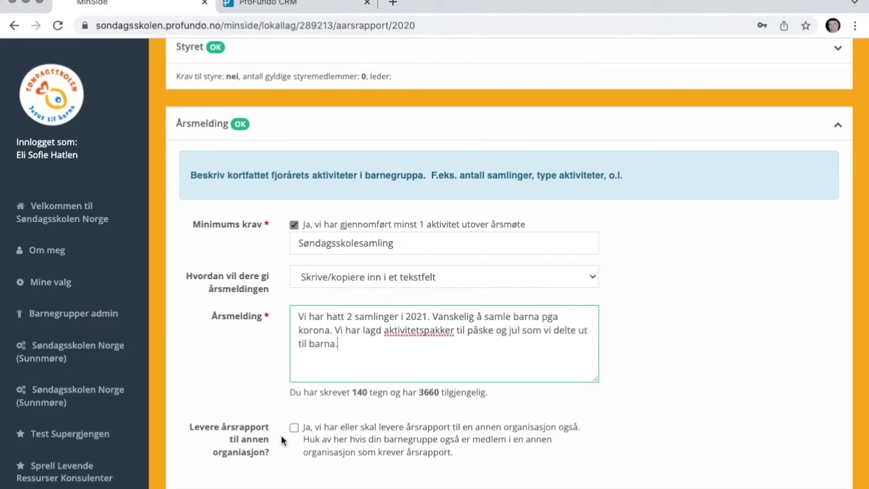
# Check the contents of the annual report's Logg section and collapse it again.
pyautogui.scroll(-5, 423, 453)
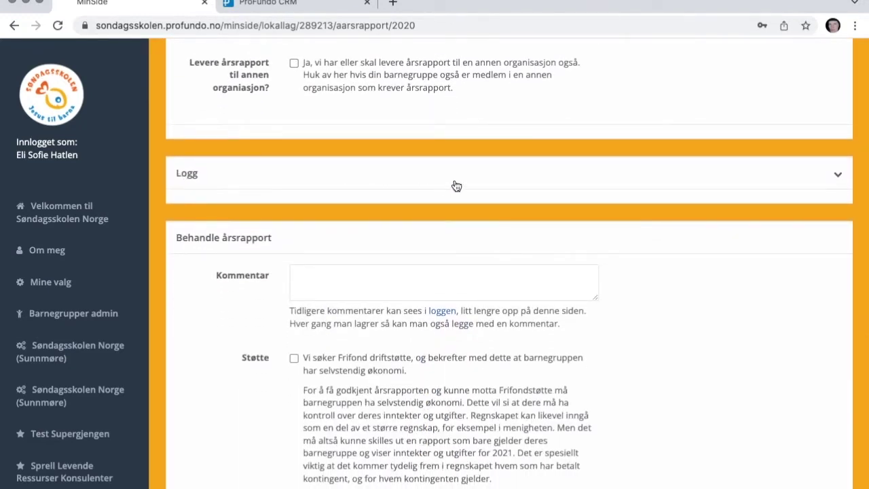
pyautogui.click(839, 178)
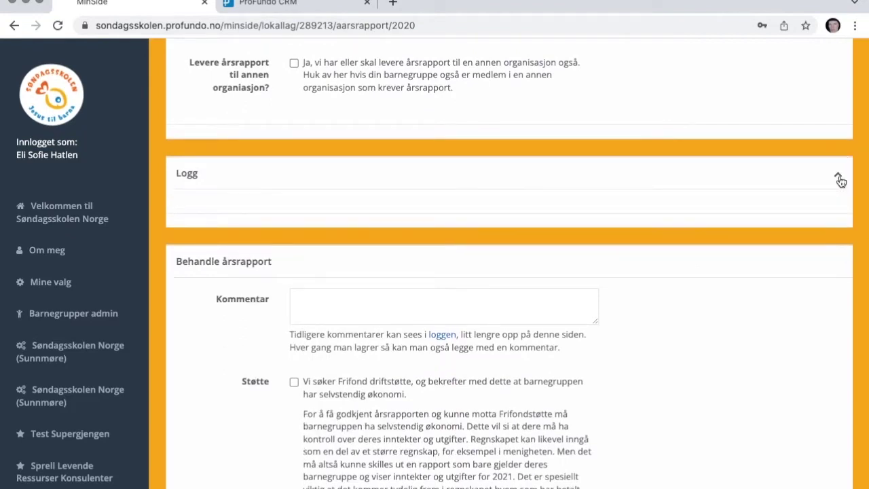
pyautogui.click(839, 178)
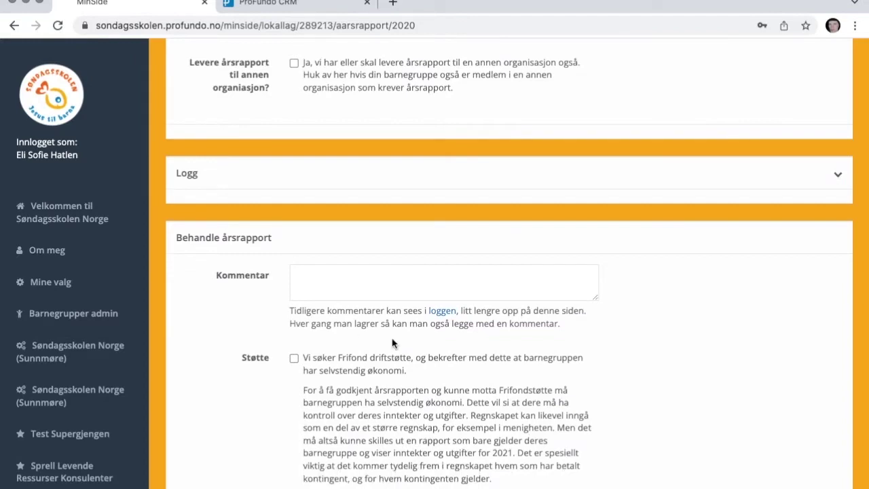
# Enter the comment "Årsrapport er klar for hovedleder til å sende inn." under Behandle årsrapport.
pyautogui.click(317, 285)
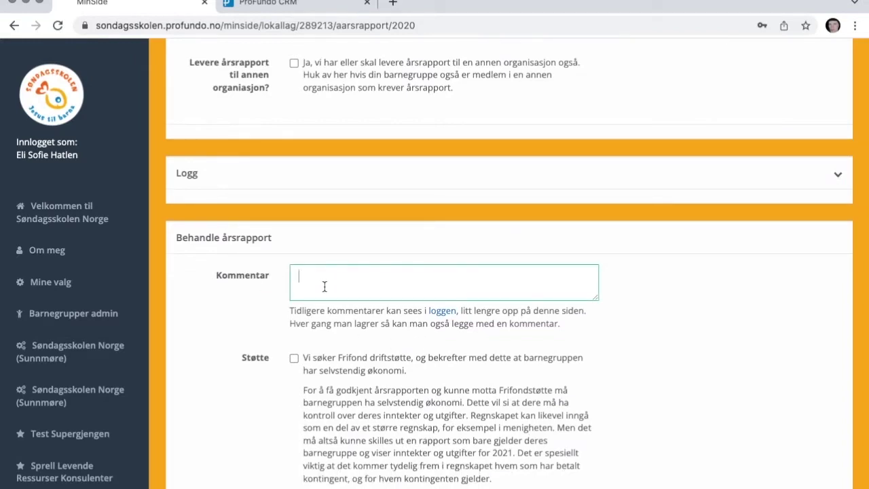
pyautogui.write('J')
pyautogui.write('Årsrapp')
pyautogui.write('ort er ')
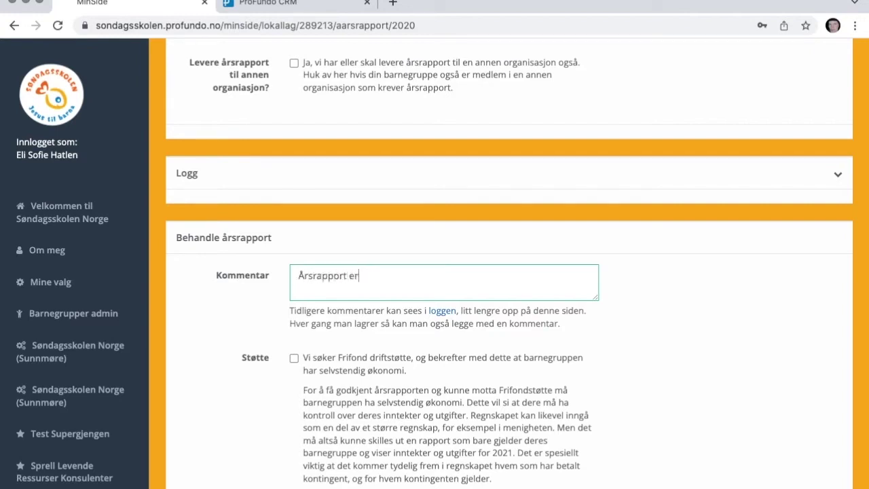
pyautogui.write('klar for hovedleder til å sen')
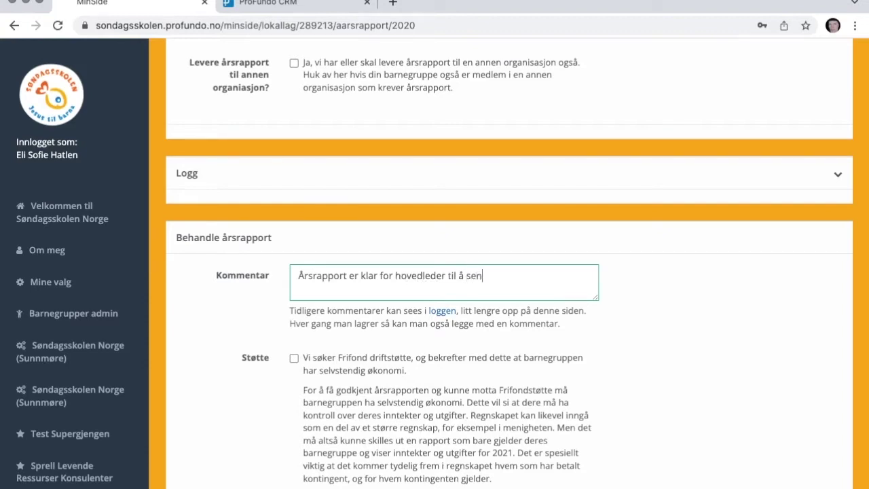
pyautogui.write('de inn.')
pyautogui.scroll(-3, 260, 388)
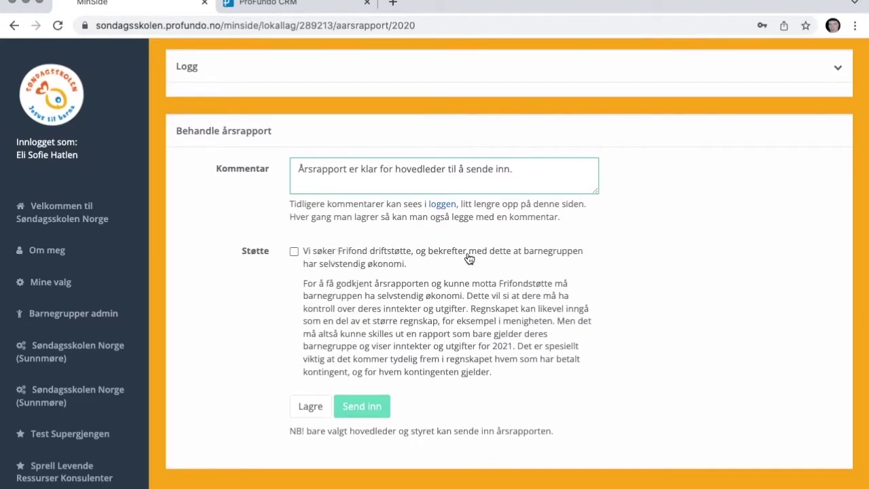
# Apply for Frifond driftstøtte with confirmation that the group has an independent economy, save the annual report, and review the saved page.
pyautogui.click(295, 253)
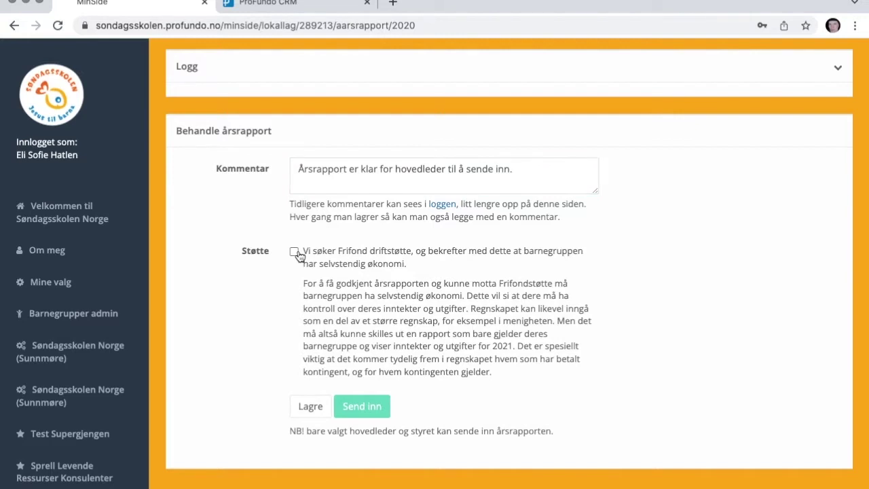
pyautogui.click(295, 253)
pyautogui.click(313, 409)
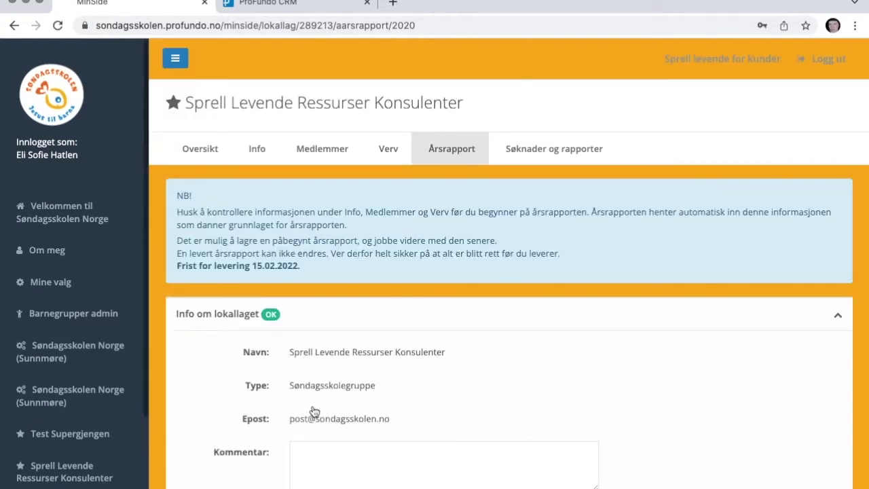
pyautogui.scroll(-6, 429, 410)
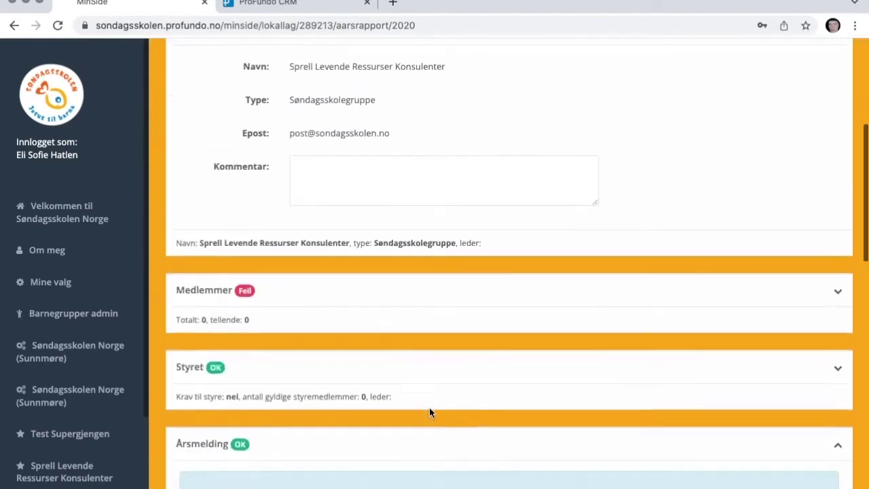
pyautogui.scroll(-3, 429, 413)
pyautogui.scroll(-6, 430, 413)
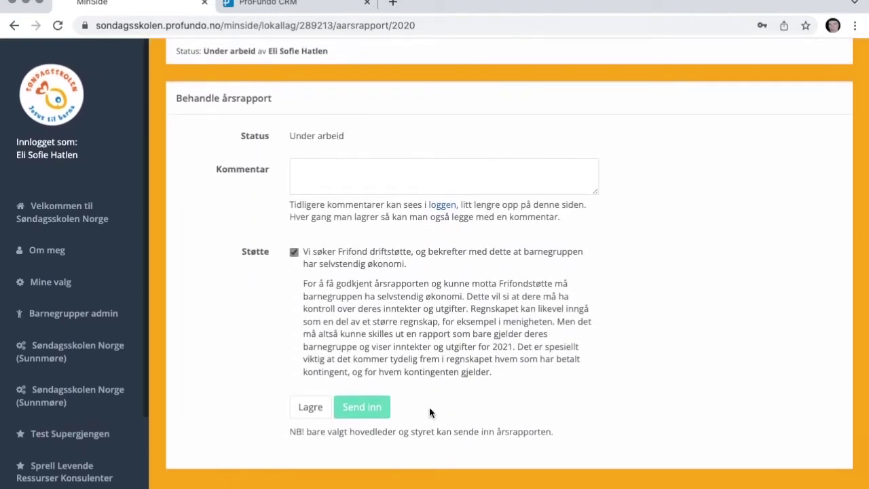
pyautogui.scroll(15, 429, 411)
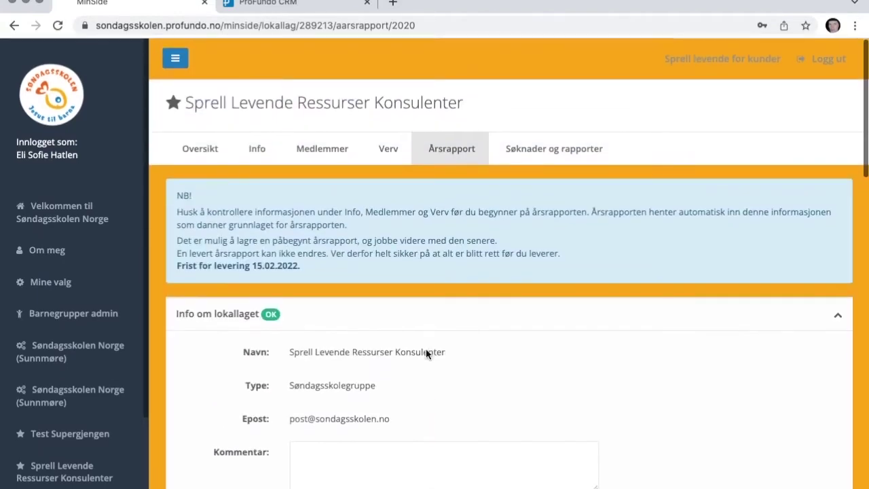
# Examine the 2021 Frifond driftsstøtte application under Søknader og rapporter and return to the application list.
pyautogui.click(547, 154)
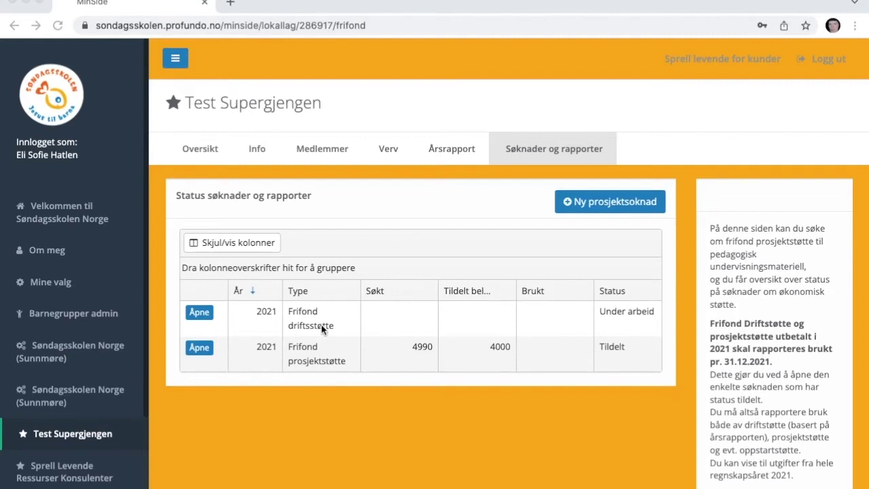
pyautogui.click(198, 313)
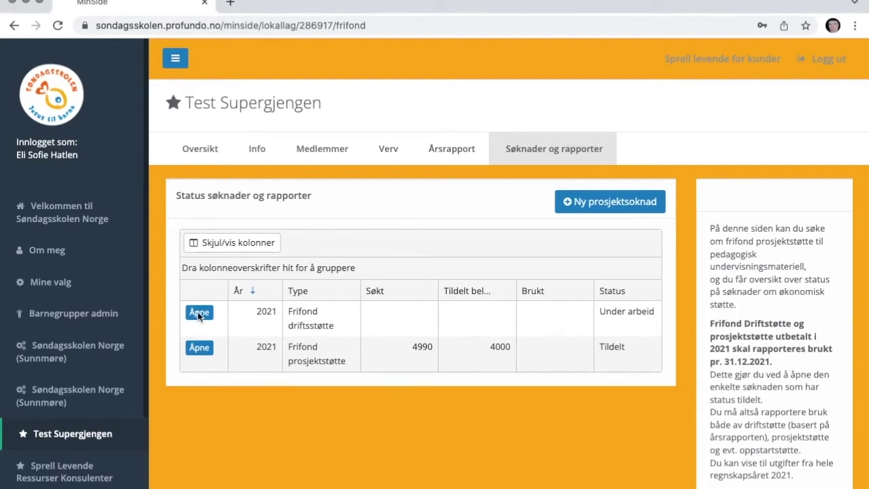
pyautogui.click(199, 314)
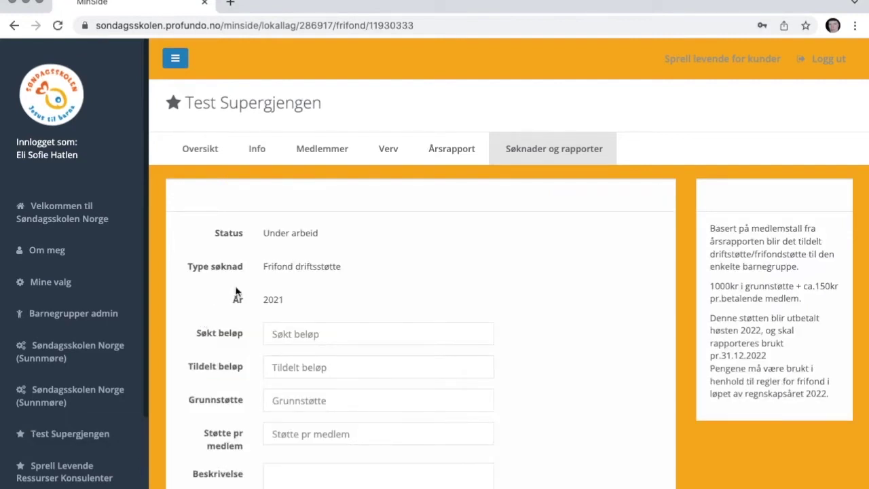
pyautogui.scroll(-3, 317, 307)
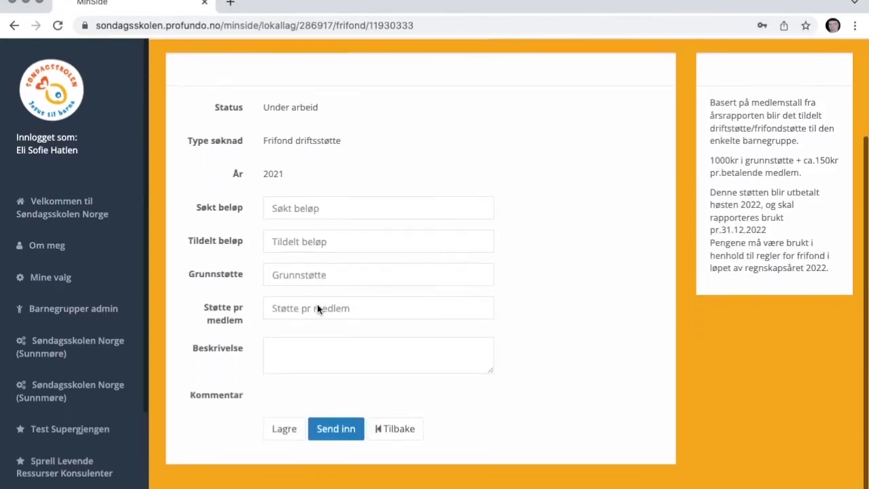
pyautogui.click(392, 435)
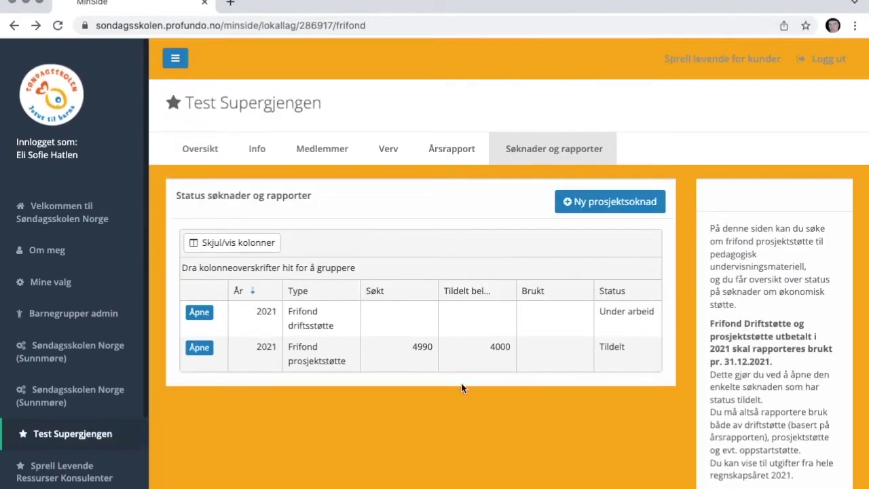
# Start a new project application with project name "Pedagogisk materiell" and amount 4990.
pyautogui.click(596, 205)
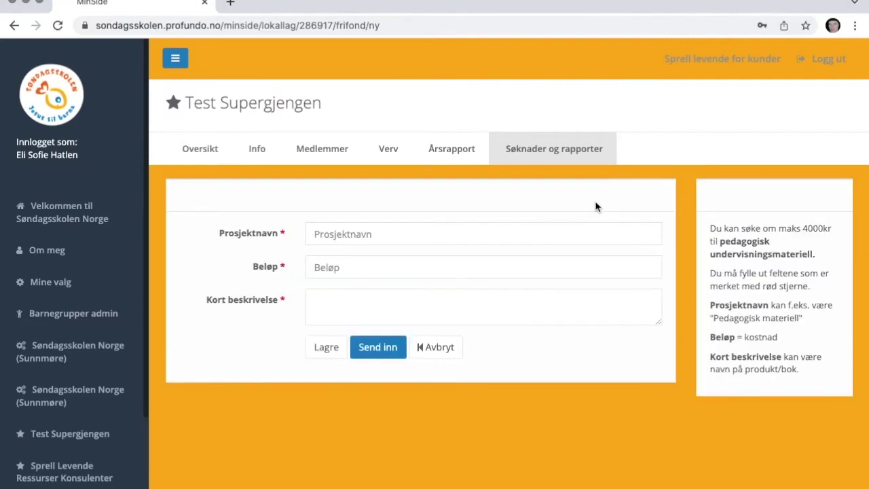
pyautogui.click(328, 235)
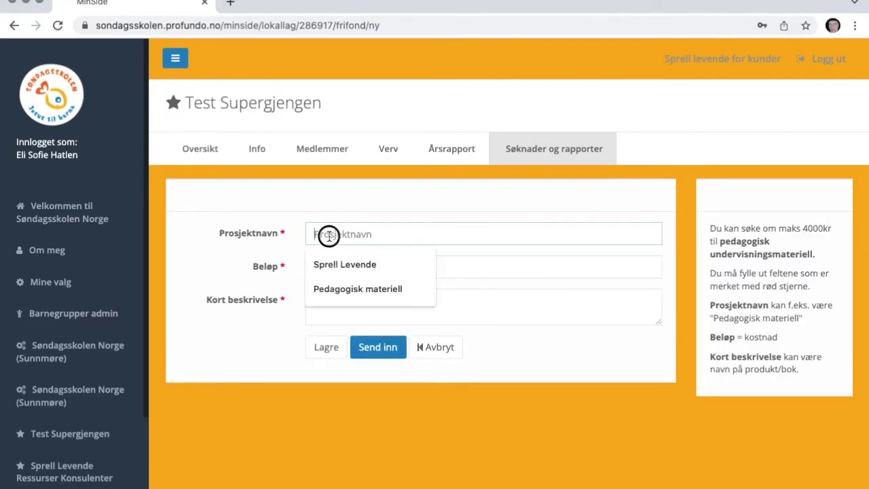
pyautogui.click(329, 292)
pyautogui.click(340, 268)
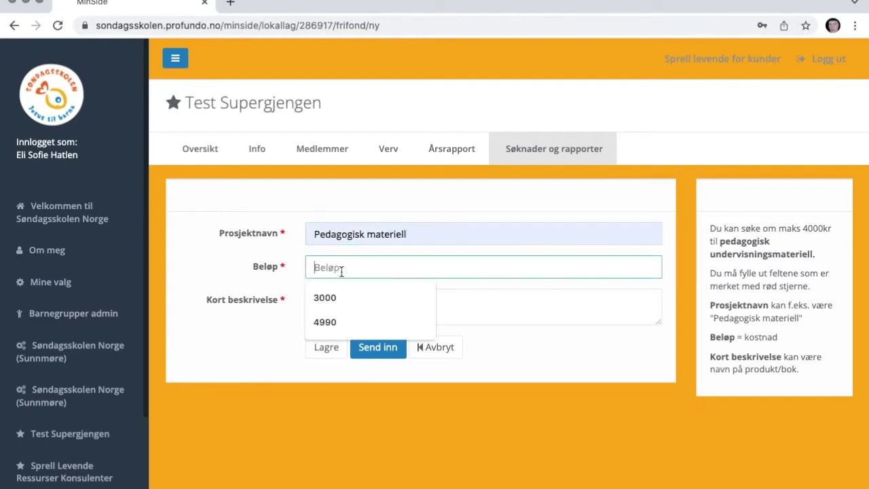
pyautogui.click(326, 320)
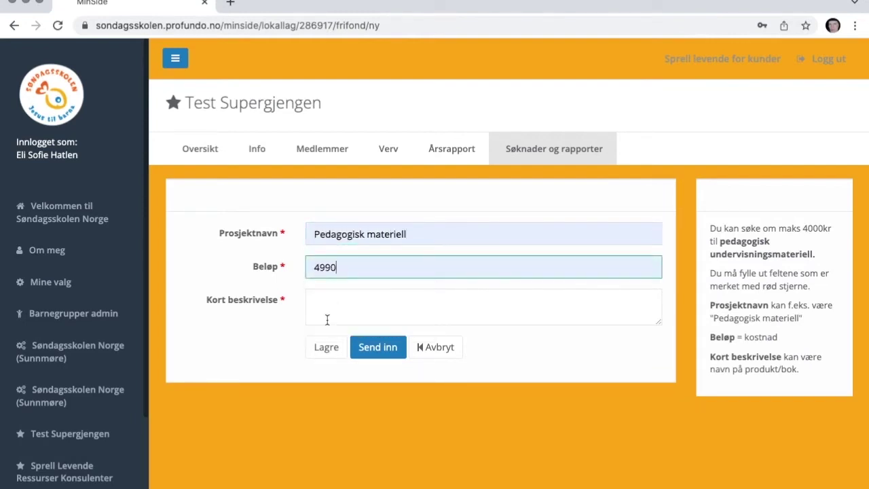
# Enter the short description "Sprell Levende Agentklubb og Gullivergjengen" and cancel the project application without sending it.
pyautogui.click(315, 302)
pyautogui.write('Sprell Levende')
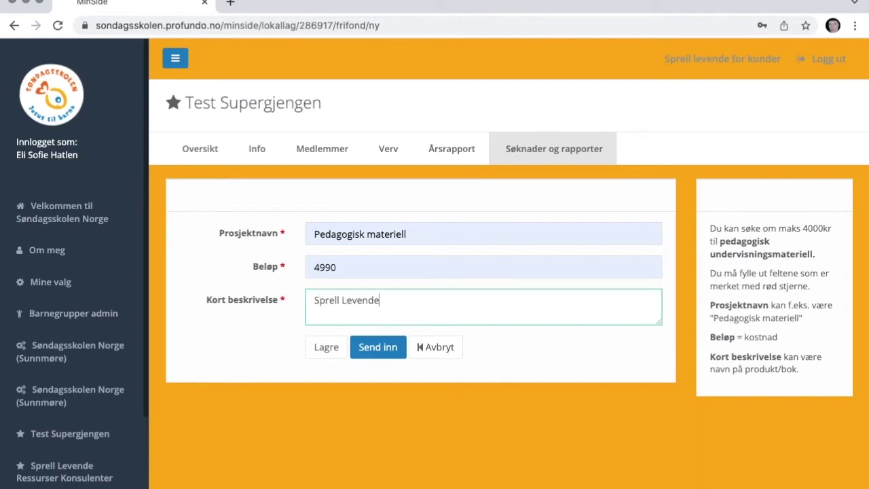
pyautogui.write('Agentklubb og Gu')
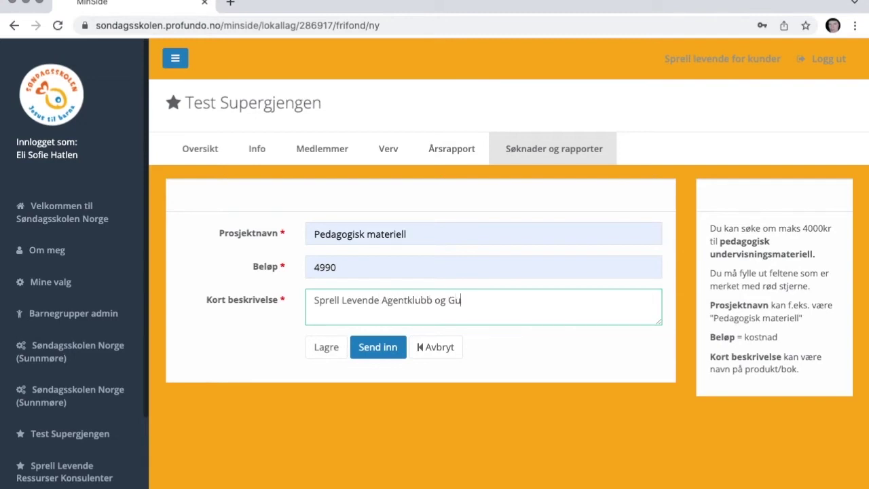
pyautogui.write('llivergje')
pyautogui.write('jenge')
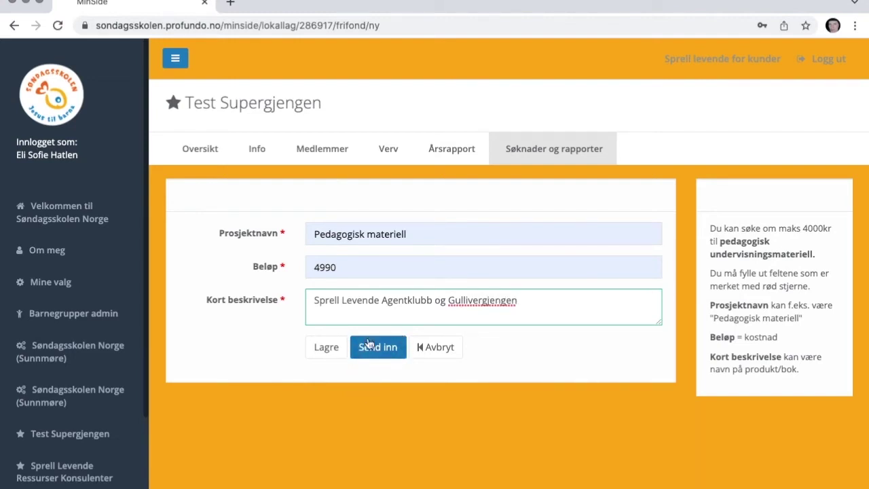
pyautogui.click(440, 348)
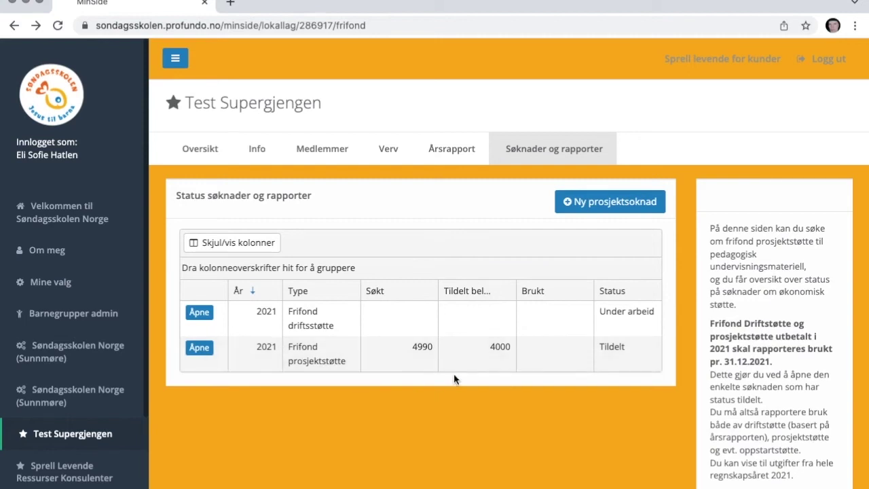
# Fill in the Frifond prosjektstøtte spending report with used amount 4990 and purpose "Sprell Levende", and return to the list without submitting.
pyautogui.click(199, 348)
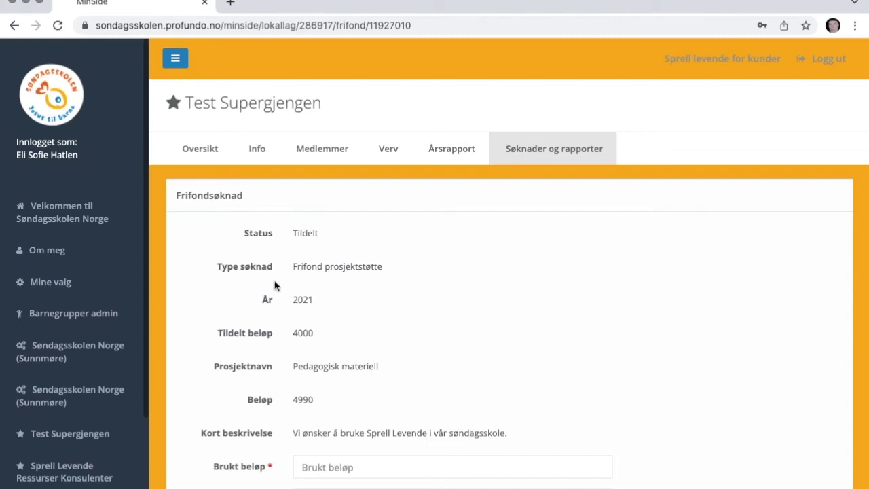
pyautogui.scroll(-2, 374, 354)
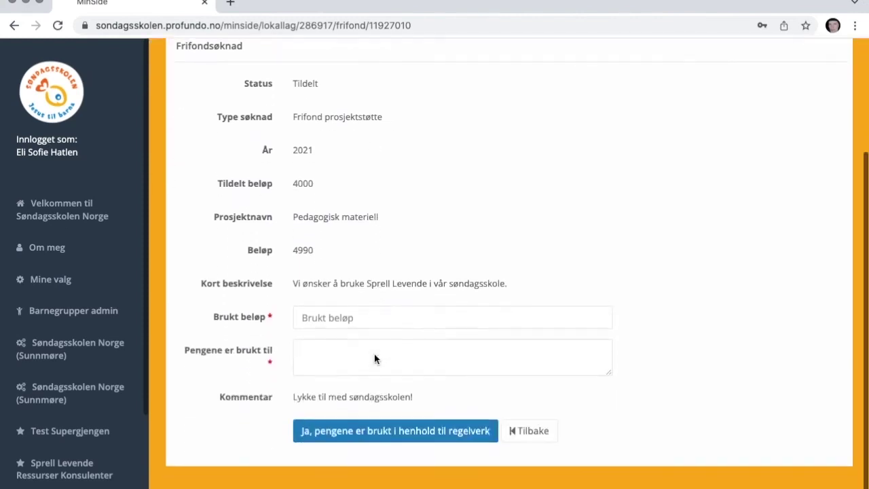
pyautogui.click(317, 322)
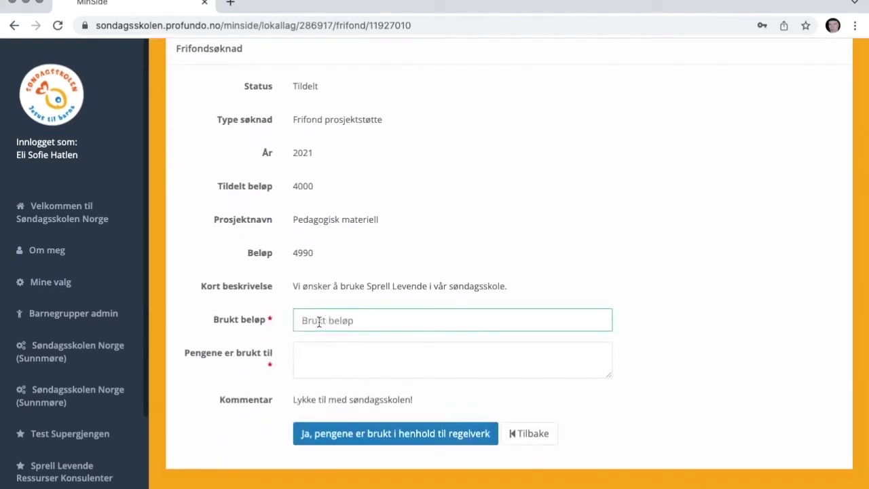
pyautogui.write('4990')
pyautogui.click(320, 355)
pyautogui.write('Sprell Levende')
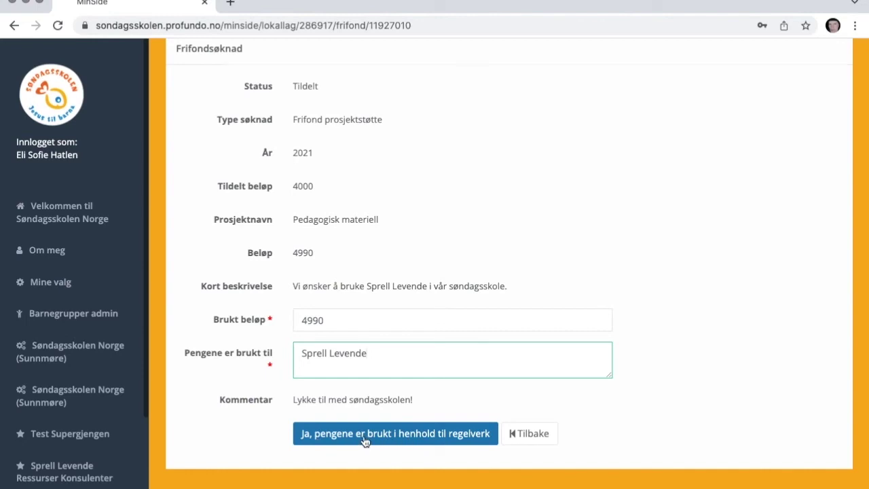
pyautogui.click(533, 435)
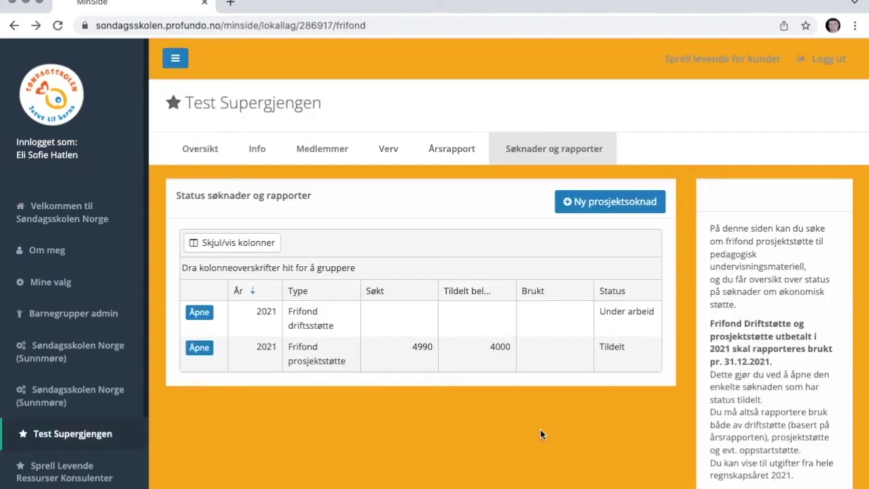